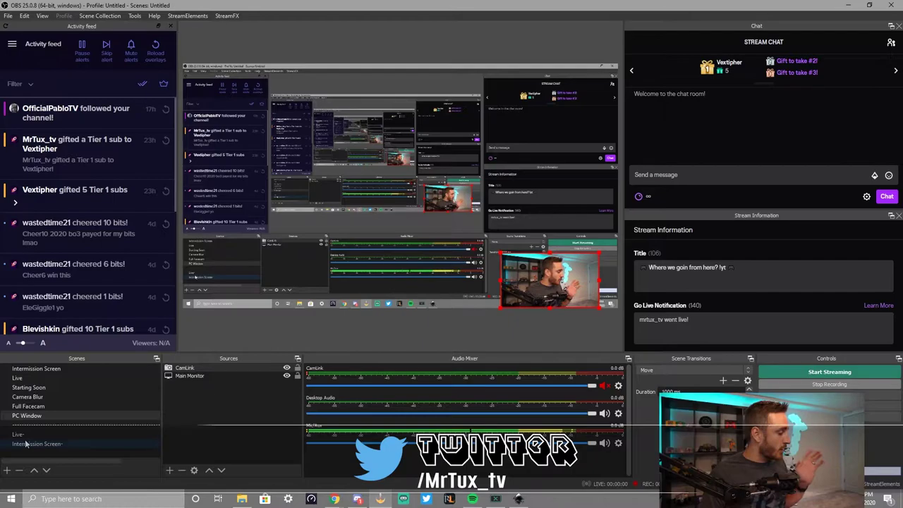
- Leave the Chrome overlay editor and return to the My overlays list
{"action": "left_click", "coordinate": [335, 499]}
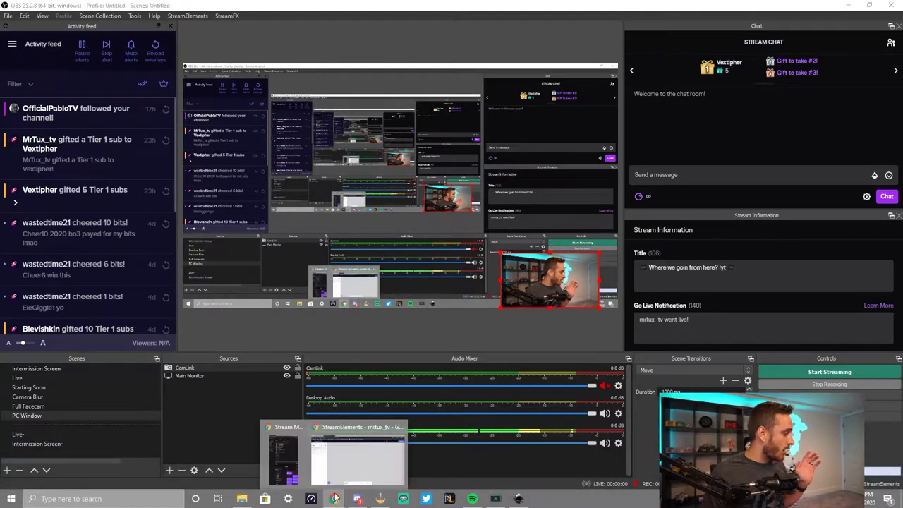
{"action": "left_click", "coordinate": [346, 455]}
{"action": "left_click", "coordinate": [11, 60]}
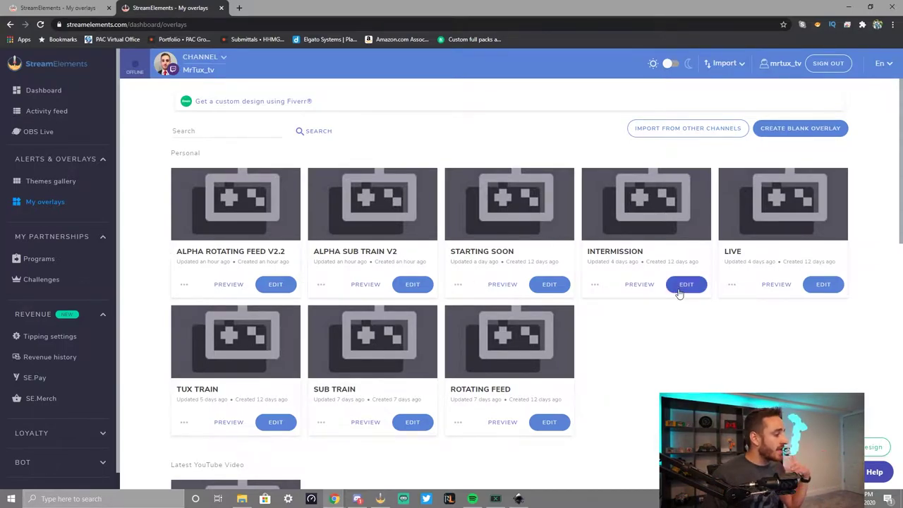
- Rename the Alpha Sub Train V2 overlay to 'Overlay 1'
{"action": "left_click", "coordinate": [415, 286]}
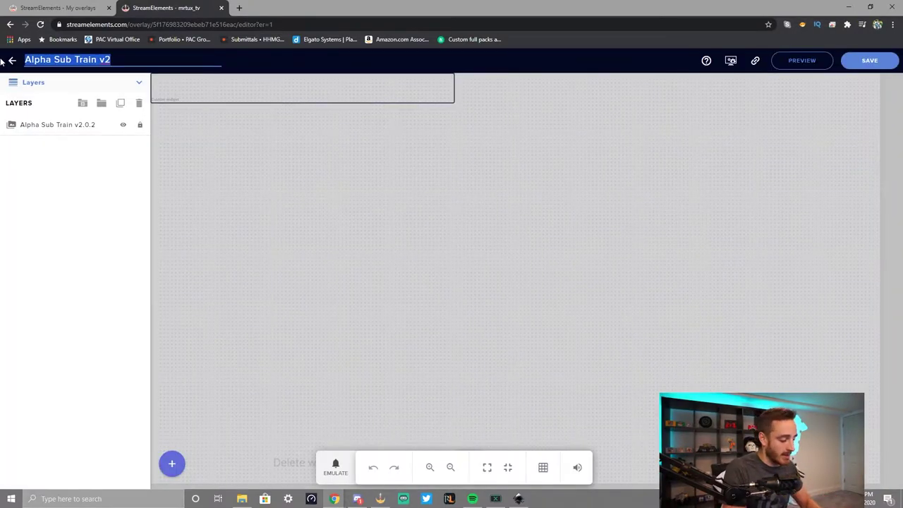
{"action": "type", "text": "Overlay 1"}
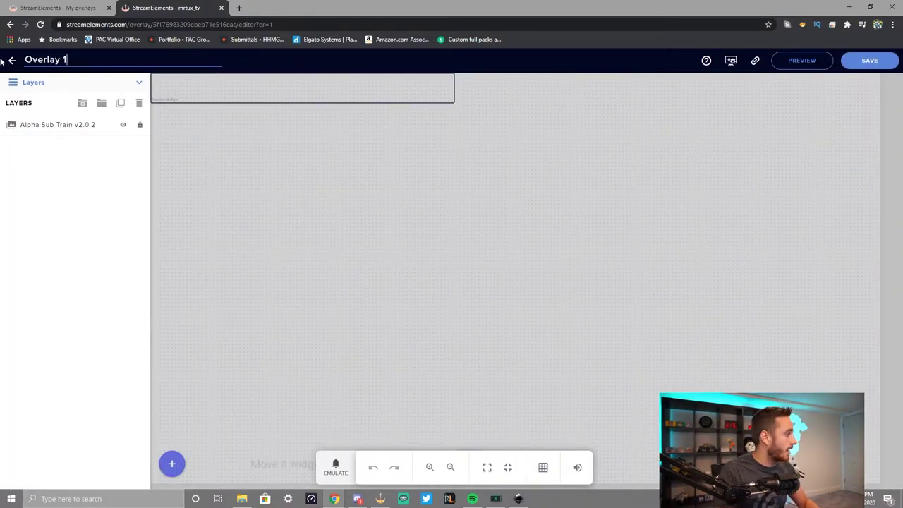
{"action": "left_click", "coordinate": [11, 61]}
- Rename the Alpha Rotating Feed V2.2 overlay to 'Overlay 2'
{"action": "left_click", "coordinate": [414, 292]}
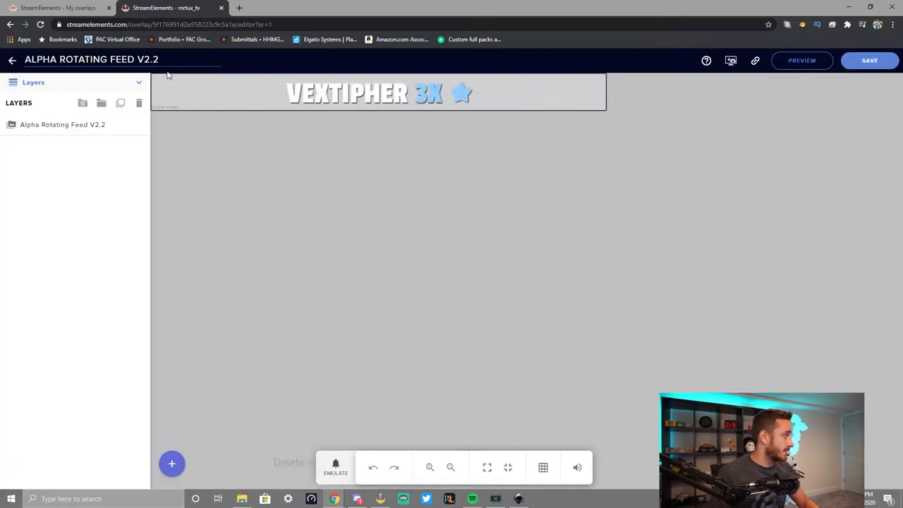
{"action": "left_click", "coordinate": [168, 62]}
{"action": "type", "text": "Overlay 2"}
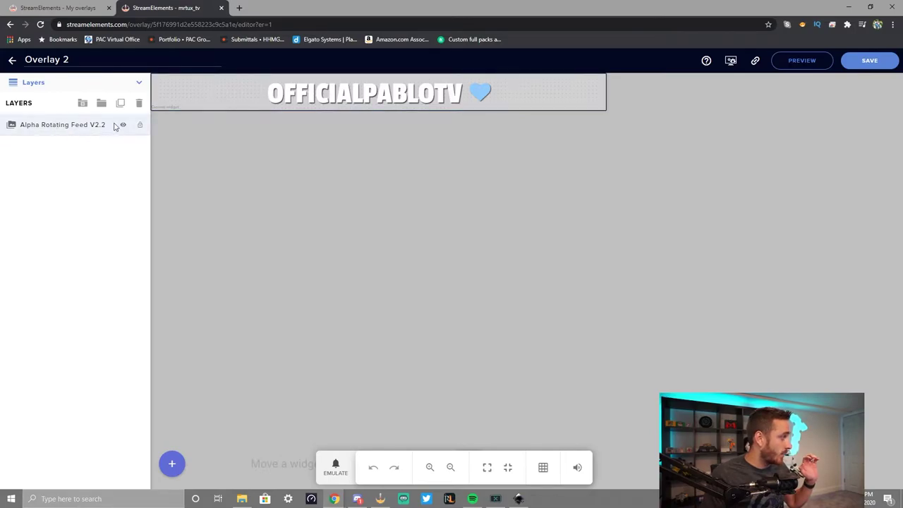
- Duplicate the Alpha Rotating Feed V2.2 widget into Overlay 1 via Other Overlays
{"action": "left_click", "coordinate": [83, 129]}
{"action": "left_click", "coordinate": [120, 103]}
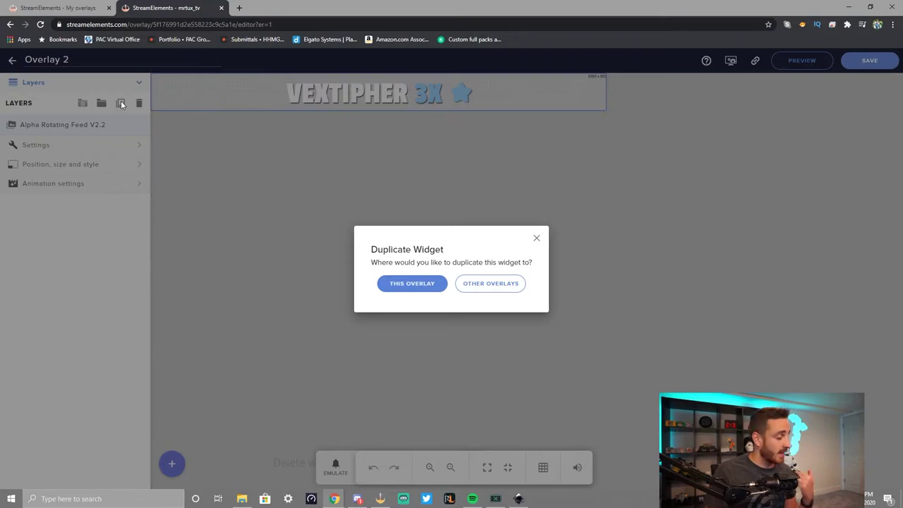
{"action": "left_click", "coordinate": [520, 284]}
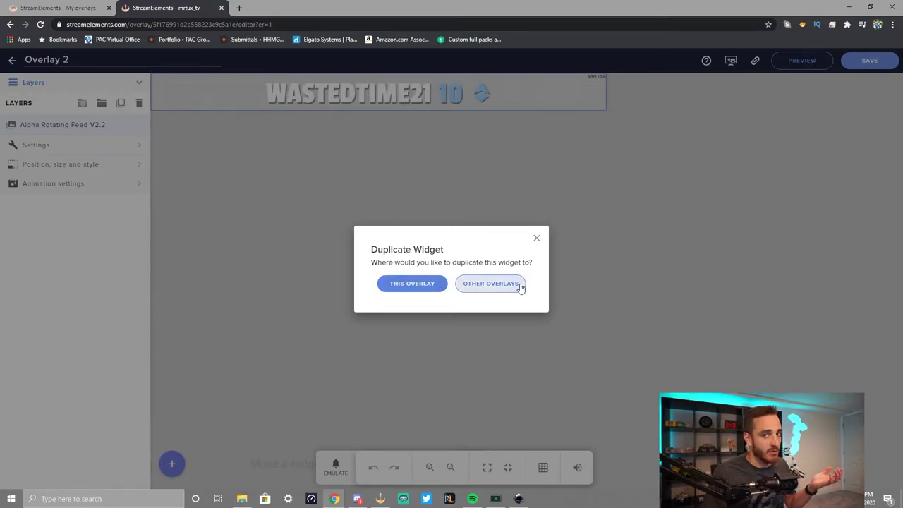
{"action": "left_click", "coordinate": [257, 173]}
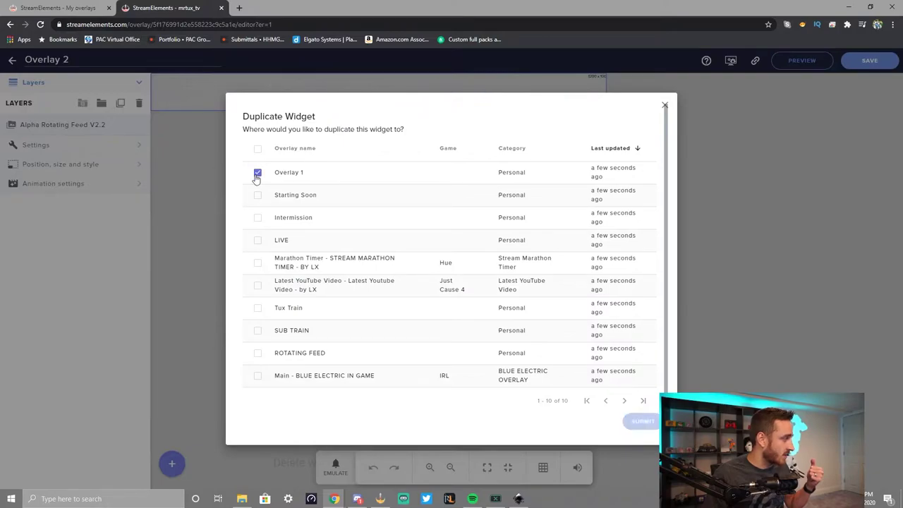
{"action": "left_click", "coordinate": [631, 423]}
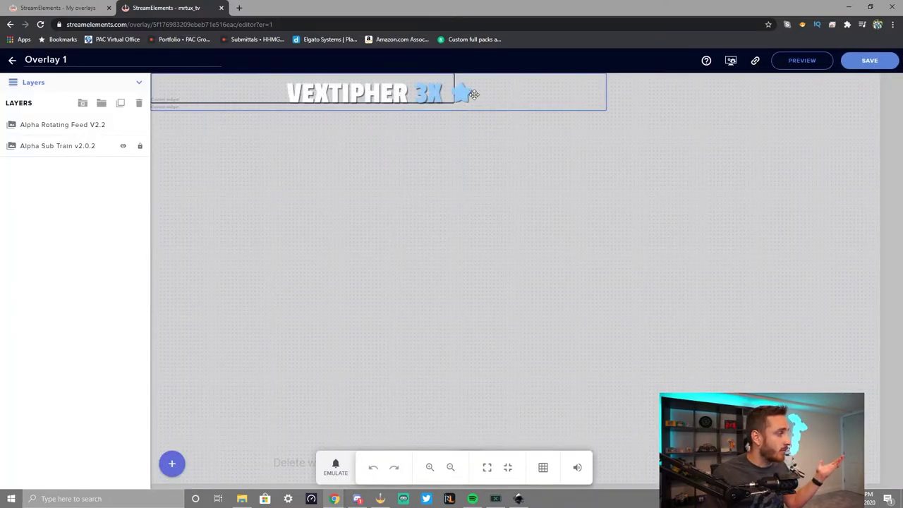
- Emulate one new subscriber on the sub train widget and copy Overlay 1's URL
{"action": "left_click", "coordinate": [599, 224]}
{"action": "left_click", "coordinate": [342, 470]}
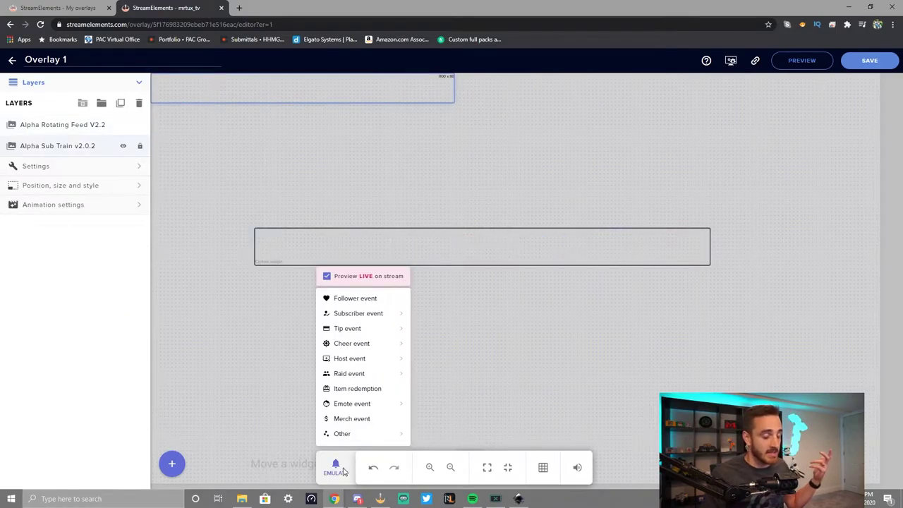
{"action": "mouse_move", "coordinate": [369, 318]}
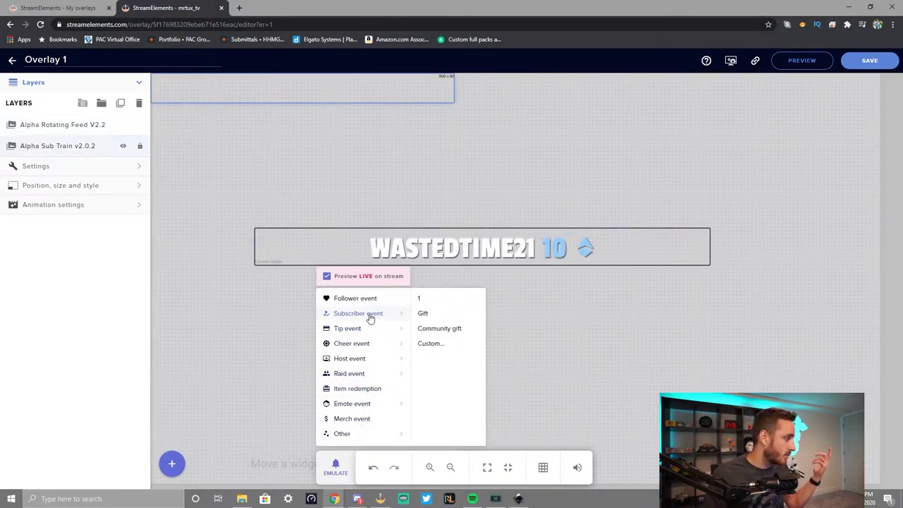
{"action": "left_click", "coordinate": [419, 298]}
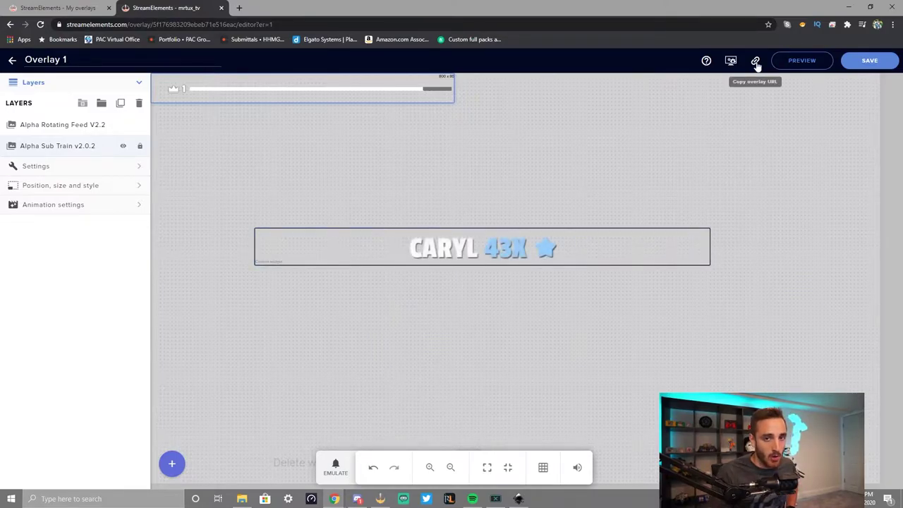
{"action": "left_click", "coordinate": [381, 499]}
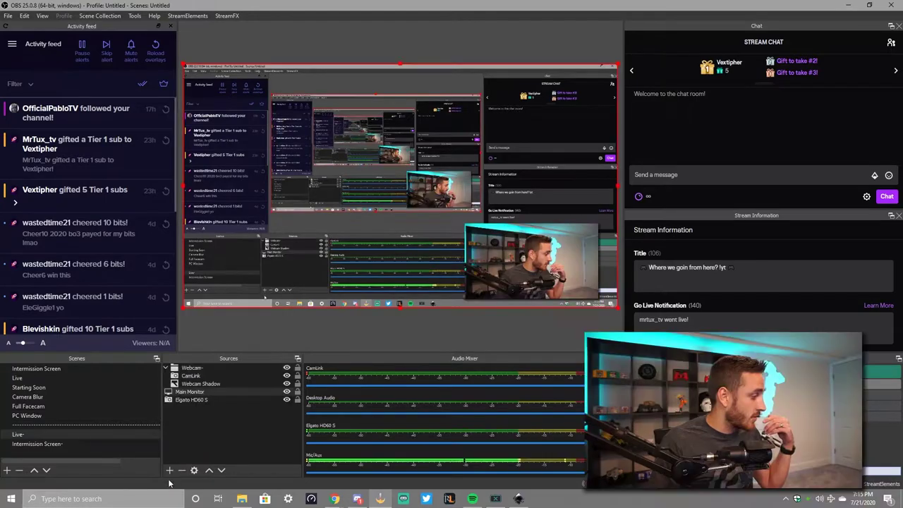
- Add an OBS Browser source whose URL is the pasted Overlay 1 address
{"action": "left_click", "coordinate": [169, 470]}
{"action": "left_click", "coordinate": [193, 313]}
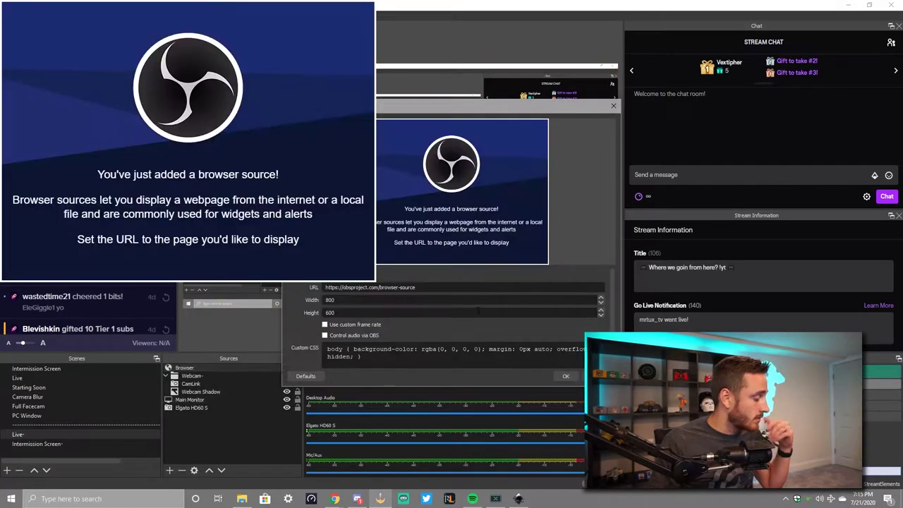
{"action": "key", "text": "ctrl+a"}
{"action": "key", "text": "BackSpace"}
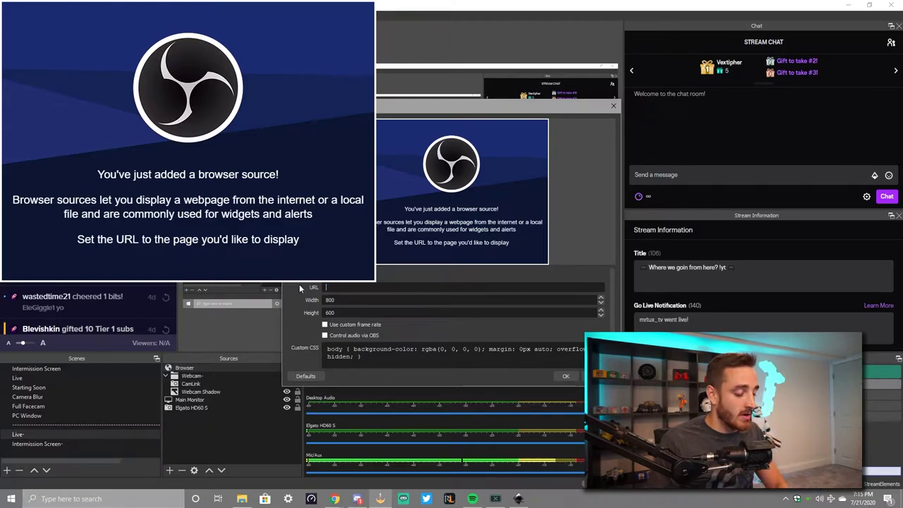
{"action": "right_click", "coordinate": [336, 289]}
{"action": "left_click", "coordinate": [353, 338]}
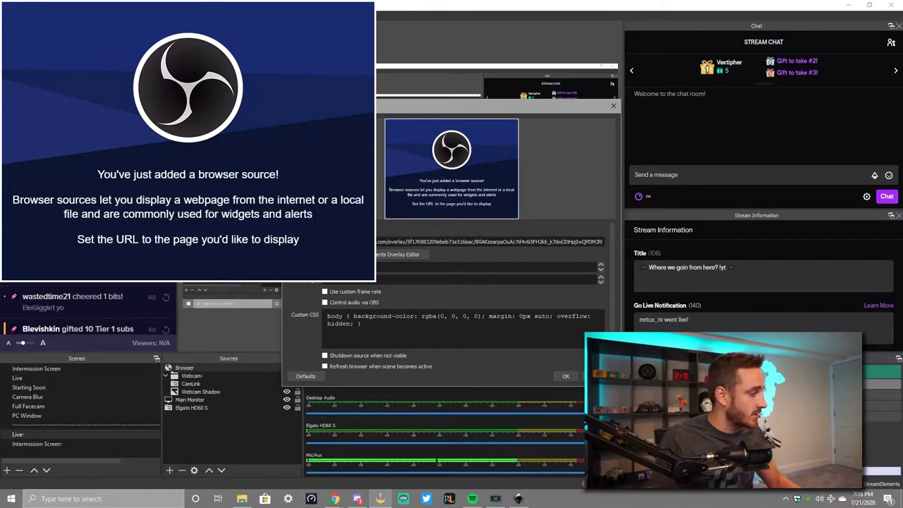
{"action": "key", "text": "Return"}
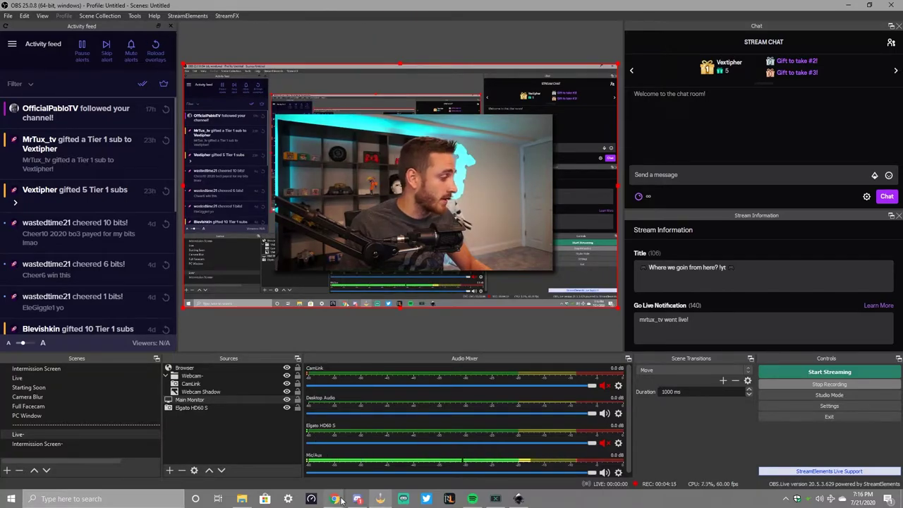
- Save Overlay 1 in the editor and check the rotating feed on the OBS preview
{"action": "mouse_move", "coordinate": [335, 499]}
{"action": "left_click", "coordinate": [346, 439]}
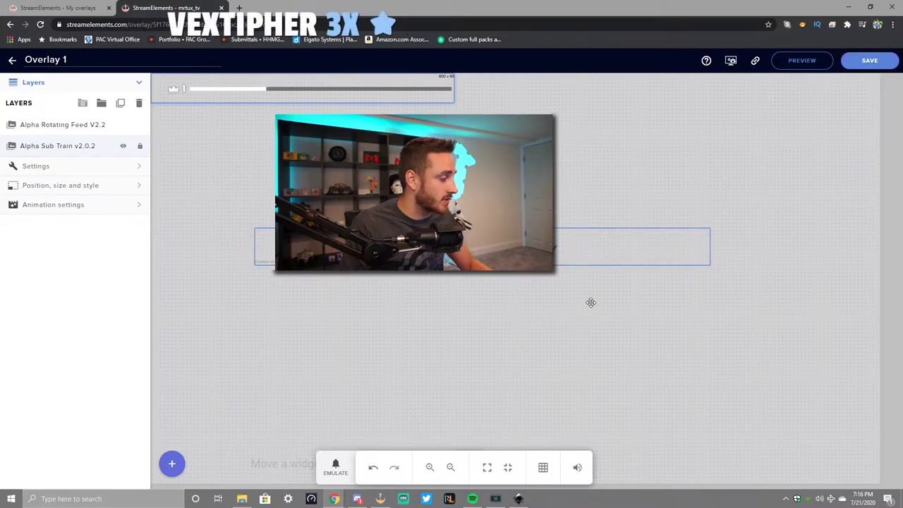
{"action": "left_click", "coordinate": [870, 60]}
{"action": "left_click", "coordinate": [381, 499]}
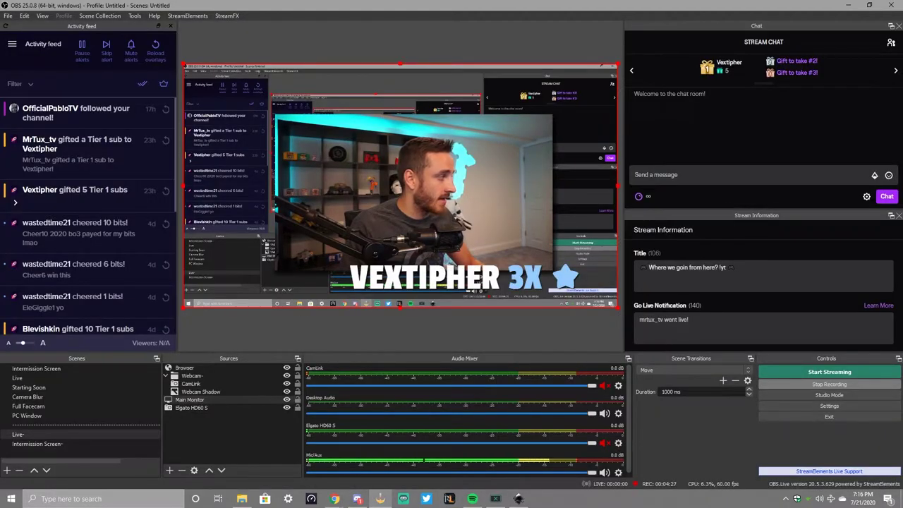
{"action": "left_click", "coordinate": [381, 495]}
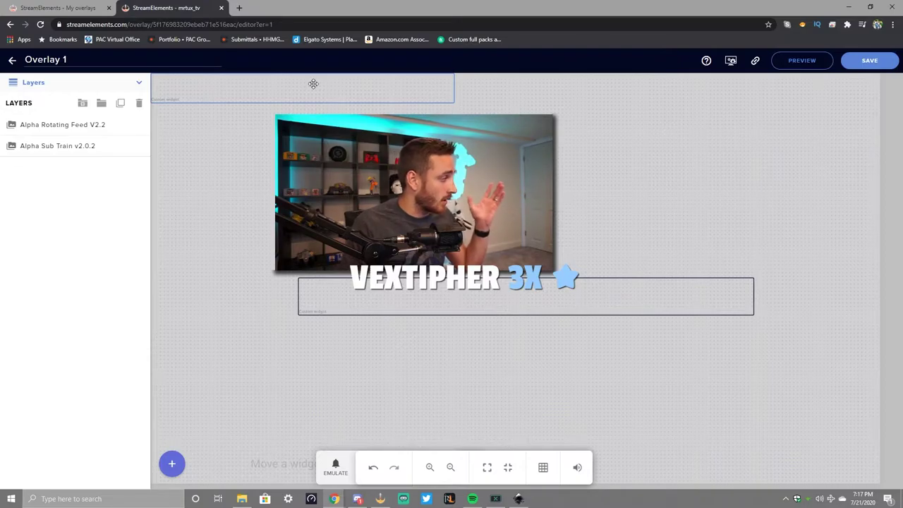
- Drag the sub train to the bottom of the canvas, save, and check it in OBS
{"action": "left_click", "coordinate": [482, 314]}
{"action": "left_click_drag", "start_coordinate": [482, 315], "coordinate": [533, 442]}
{"action": "left_click", "coordinate": [869, 60]}
{"action": "left_click", "coordinate": [382, 499]}
{"action": "left_click", "coordinate": [380, 499]}
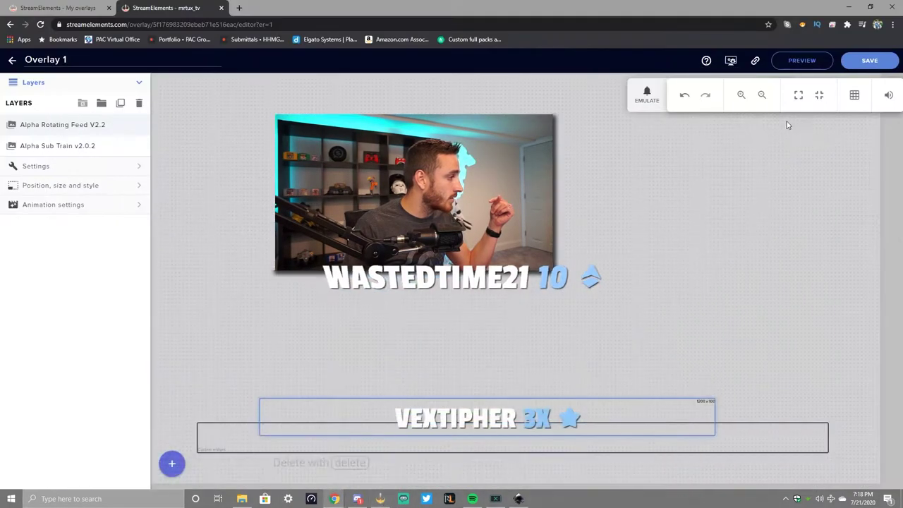
- Save again and emulate a subscriber test event, watching it on the OBS preview
{"action": "left_click", "coordinate": [870, 61]}
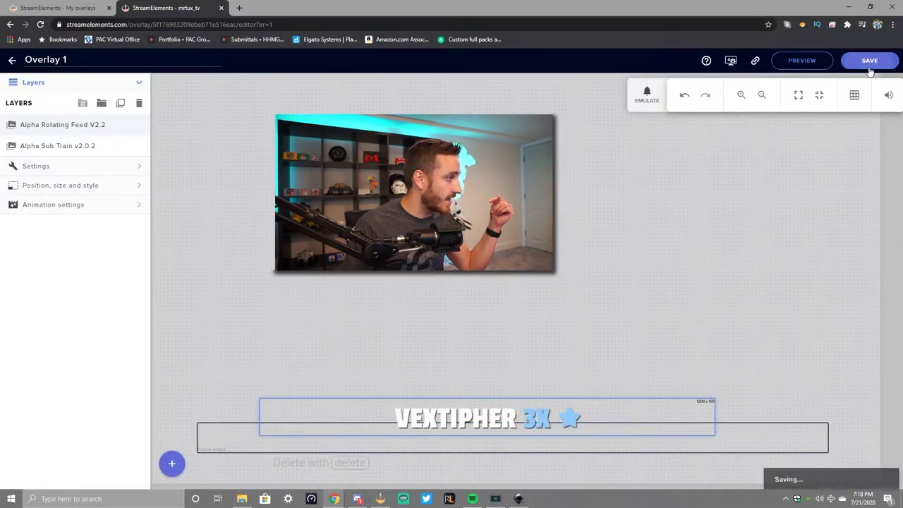
{"action": "left_click", "coordinate": [647, 95]}
{"action": "mouse_move", "coordinate": [667, 171]}
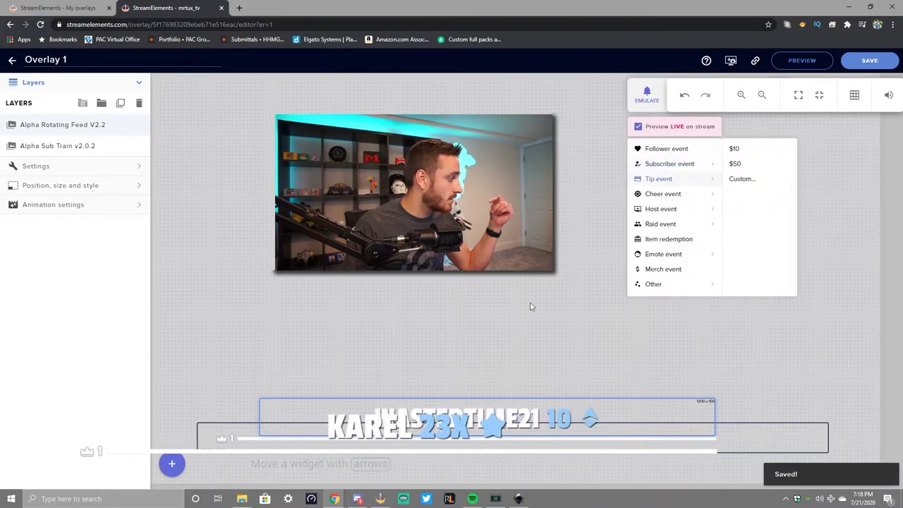
{"action": "left_click", "coordinate": [381, 499]}
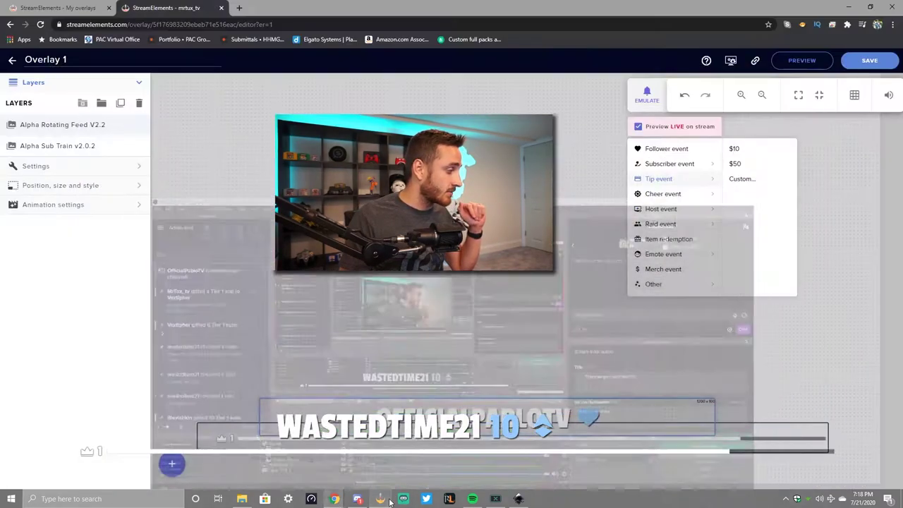
{"action": "left_click", "coordinate": [335, 499]}
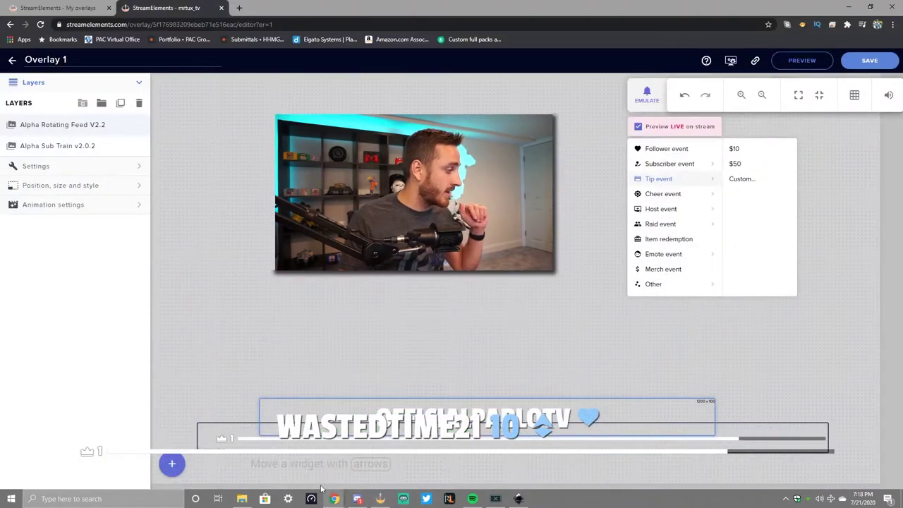
{"action": "left_click", "coordinate": [172, 464]}
- Add an AlertBox widget from Alerts and move it toward the upper centre of the canvas
{"action": "mouse_move", "coordinate": [211, 257]}
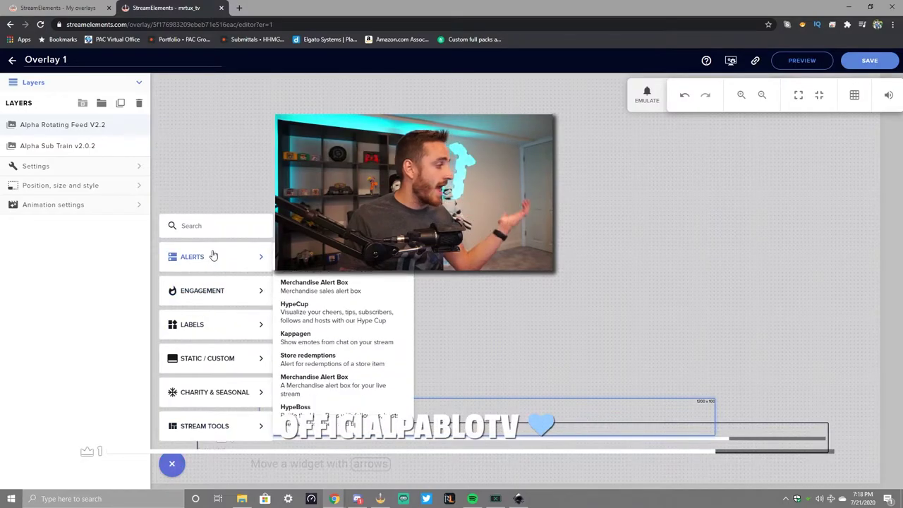
{"action": "left_click", "coordinate": [317, 260]}
{"action": "left_click_drag", "start_coordinate": [290, 235], "coordinate": [490, 241]}
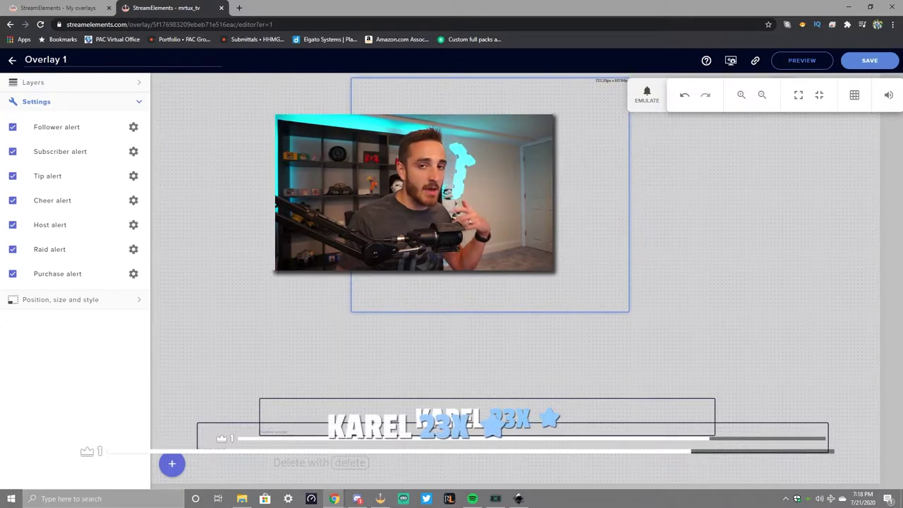